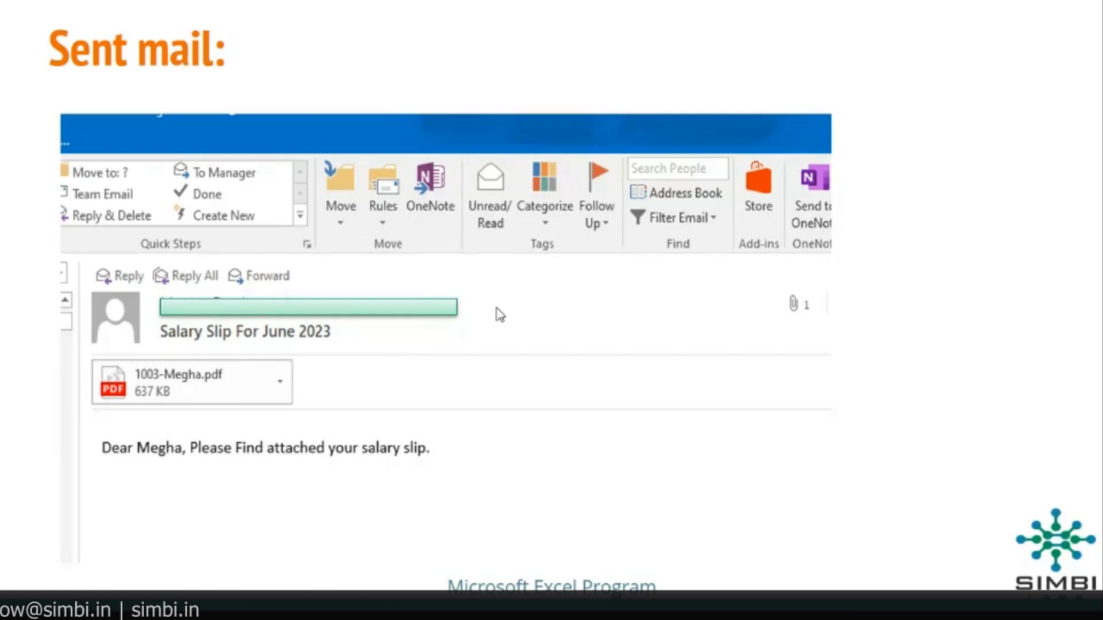
# - Leave the slideshow, switch to the Salary Slip workbook in Excel, and look across the Salary Table's pay columns
pyautogui.press('Escape')
pyautogui.hotkey('alt', 'Tab')
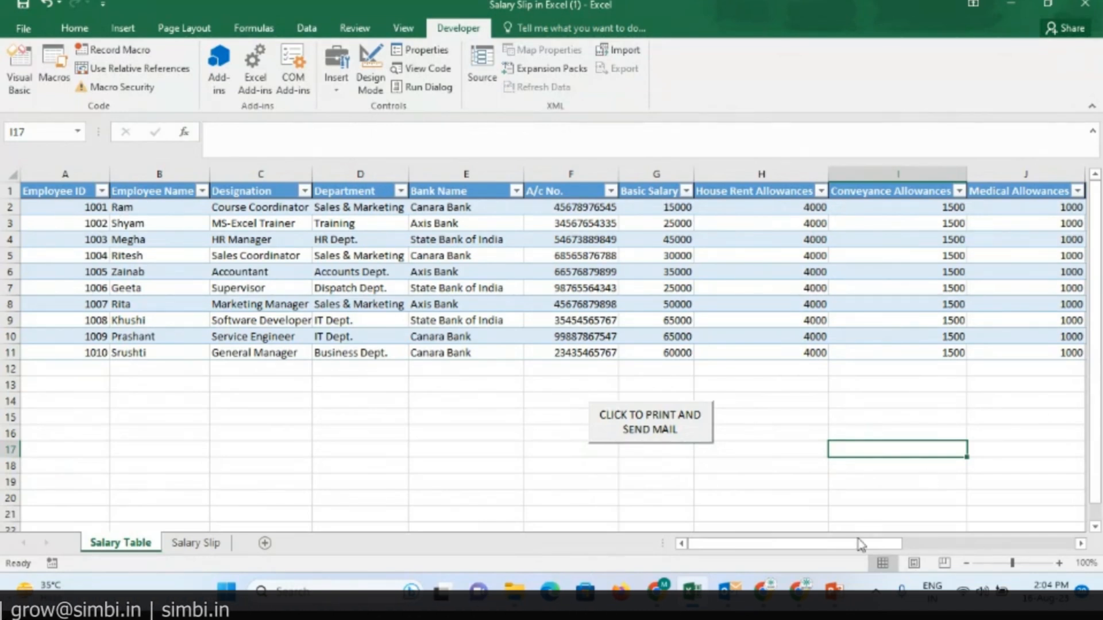
pyautogui.moveTo(860, 544); pyautogui.dragTo(924, 544)
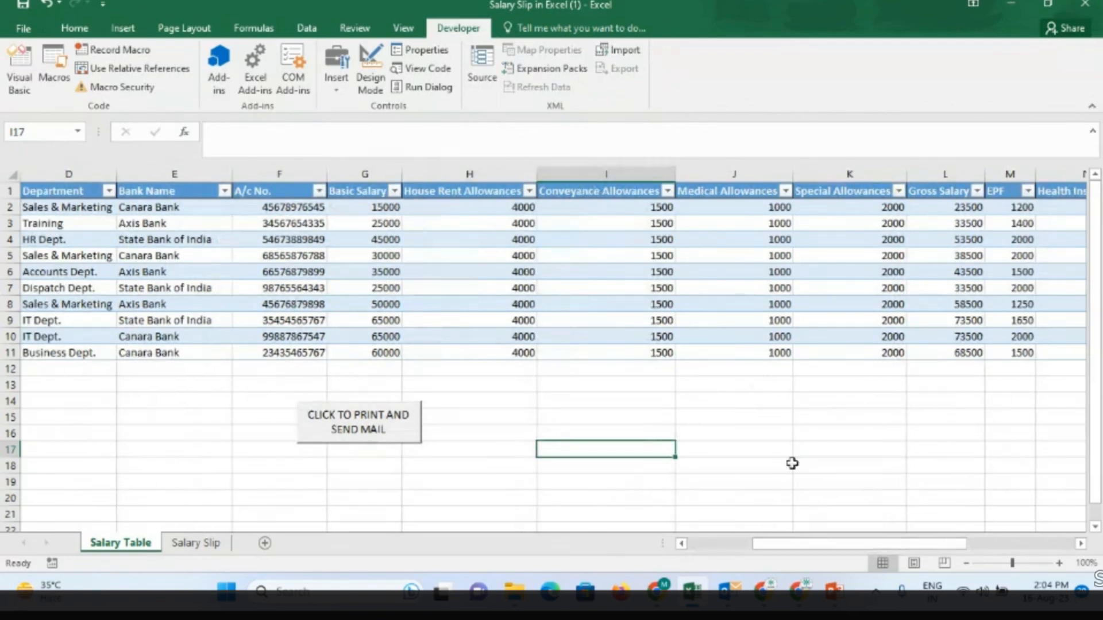
pyautogui.moveTo(816, 550)
pyautogui.mouseDown()
pyautogui.moveTo(916, 544)
pyautogui.moveTo(811, 545)
pyautogui.mouseUp()
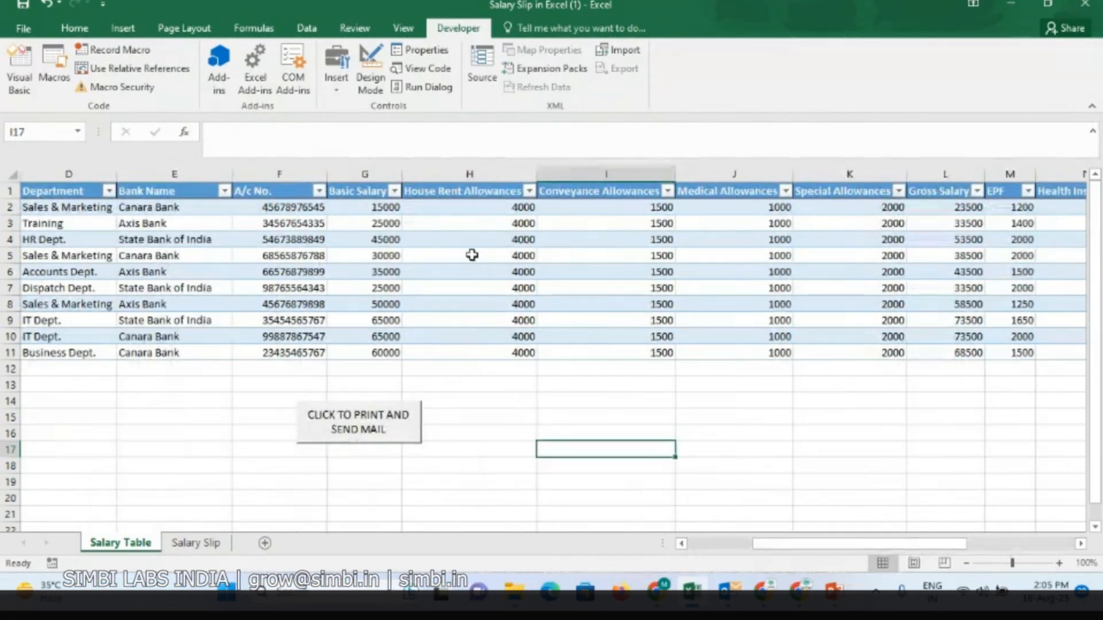
# - Open the Salary Slip sheet and review the June 2023 slip down to the HR Manager signature
pyautogui.click(190, 546)
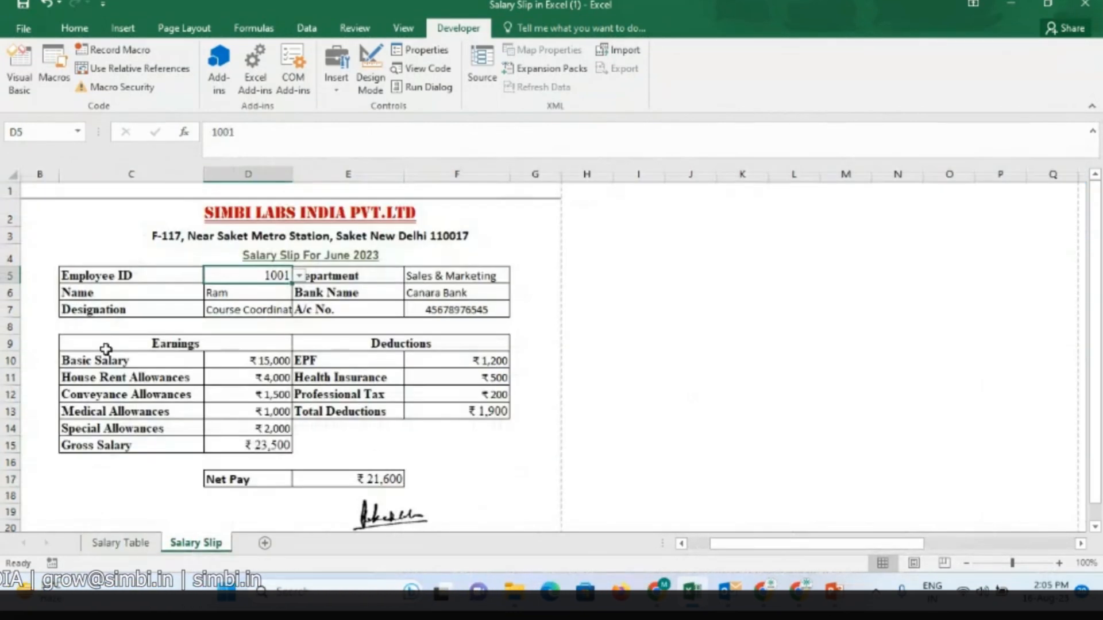
pyautogui.scroll(-1, 318, 440)
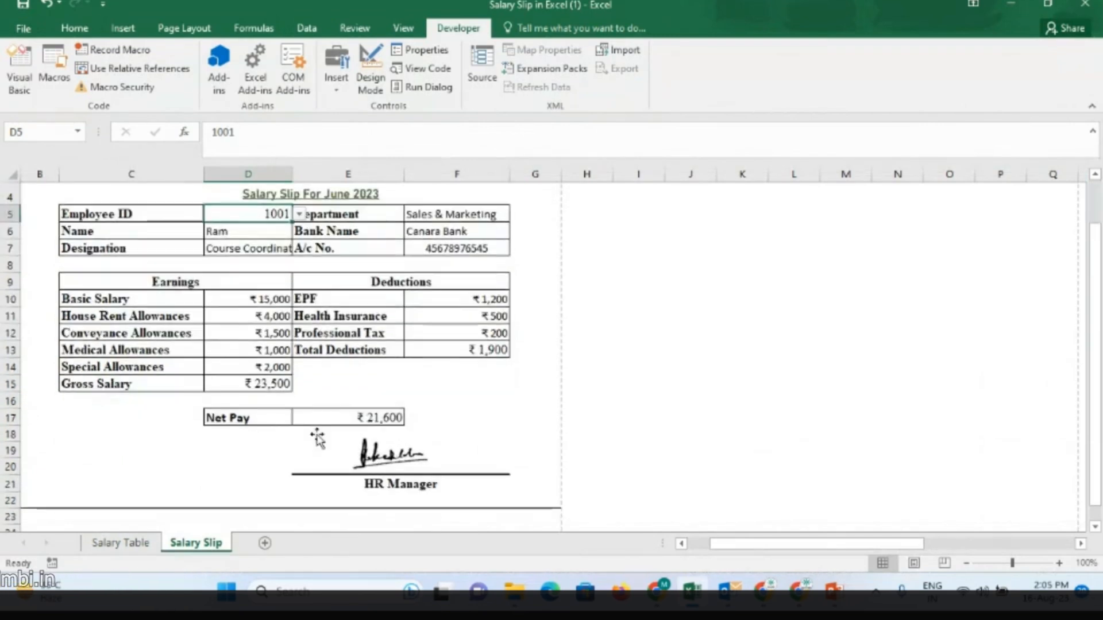
pyautogui.scroll(1, 361, 311)
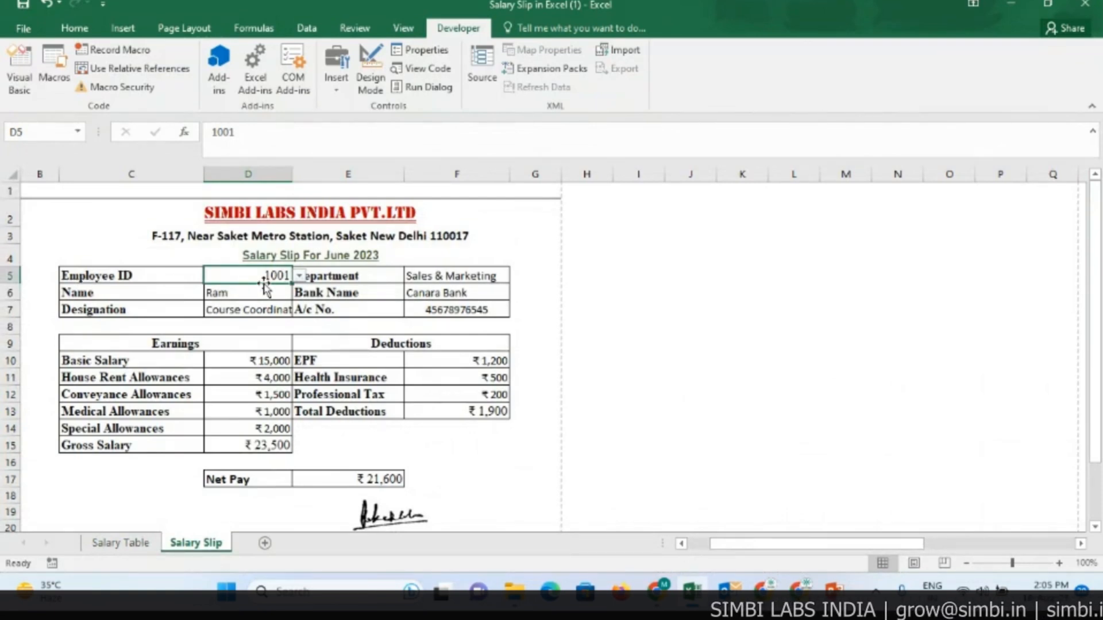
# - Choose the second employee ID from the list in cell D5 of the salary slip
pyautogui.click(299, 276)
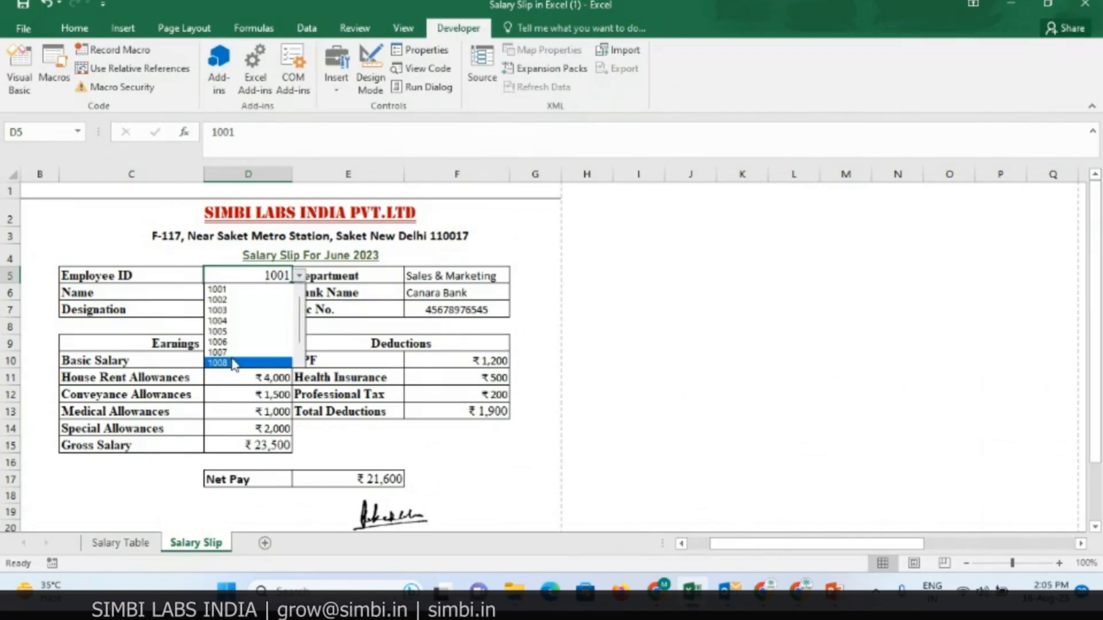
pyautogui.click(261, 288)
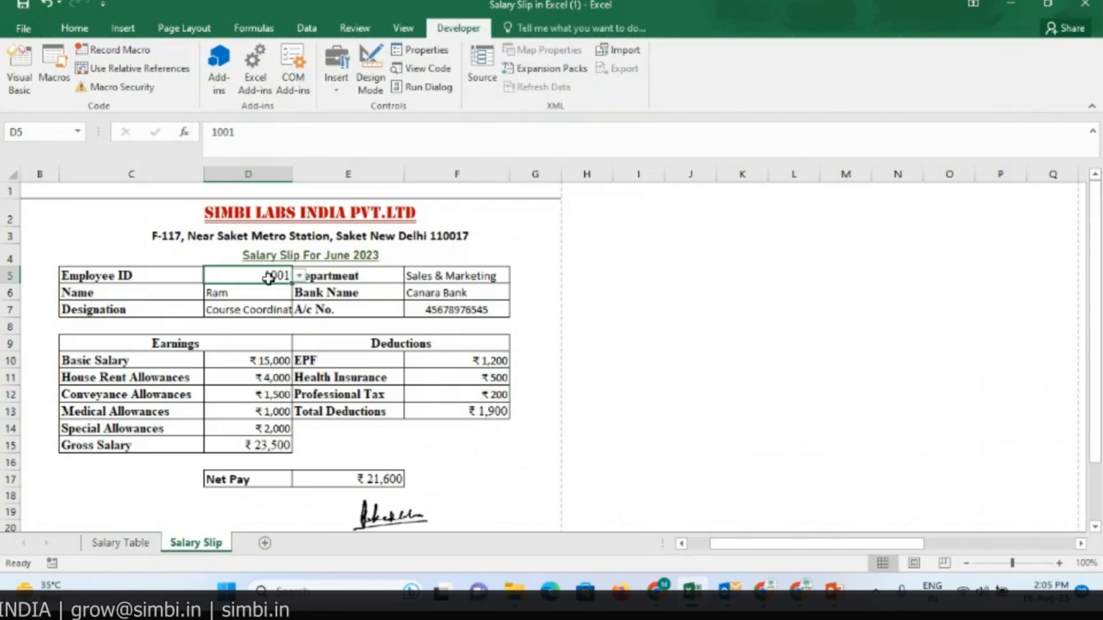
pyautogui.click(299, 277)
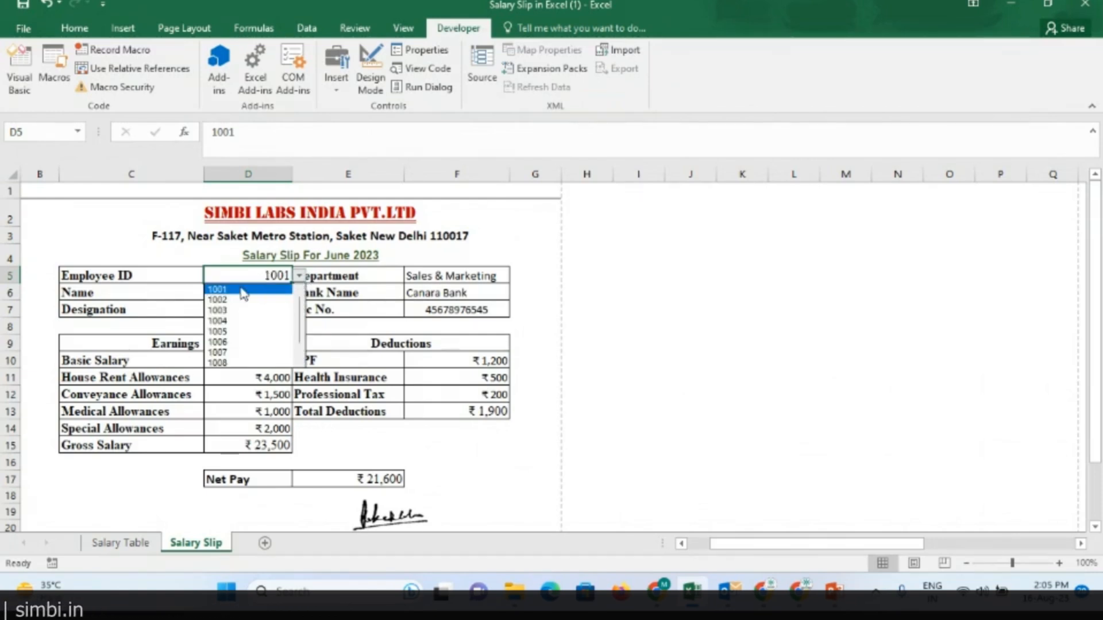
pyautogui.click(223, 300)
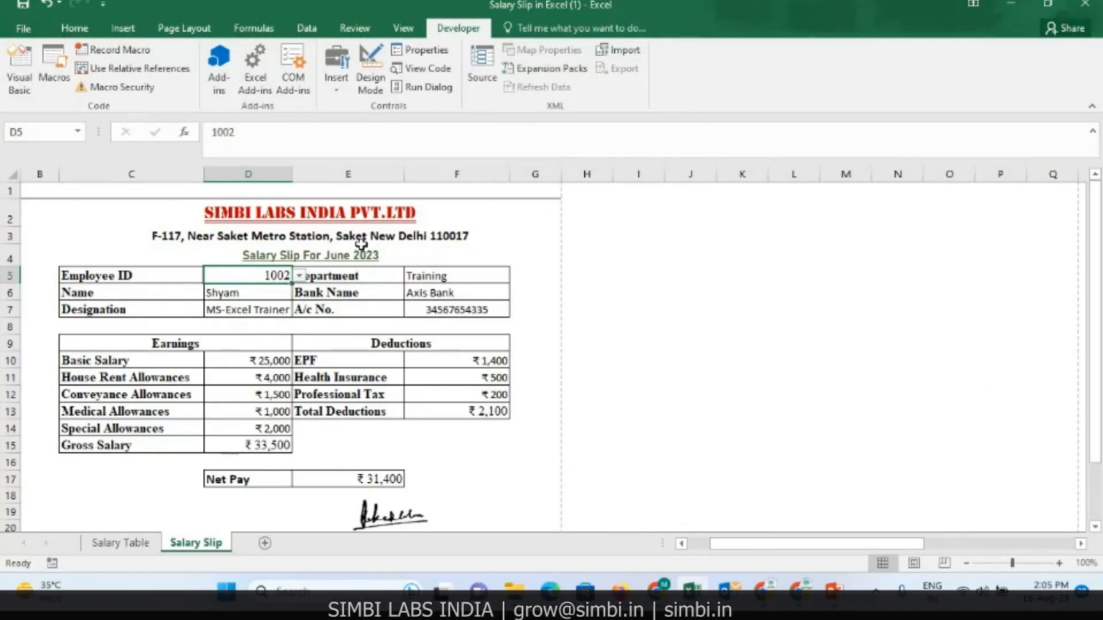
# - Compare the salary slip's employee and pay details with the Salary Table, finishing on the Salary Table sheet
pyautogui.click(133, 547)
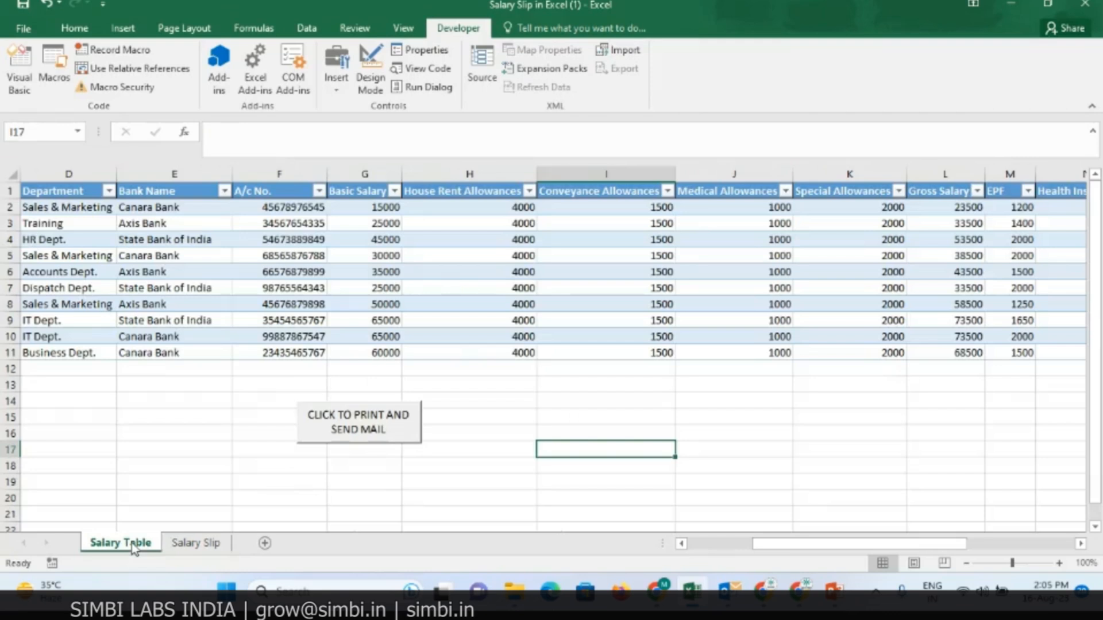
pyautogui.click(213, 543)
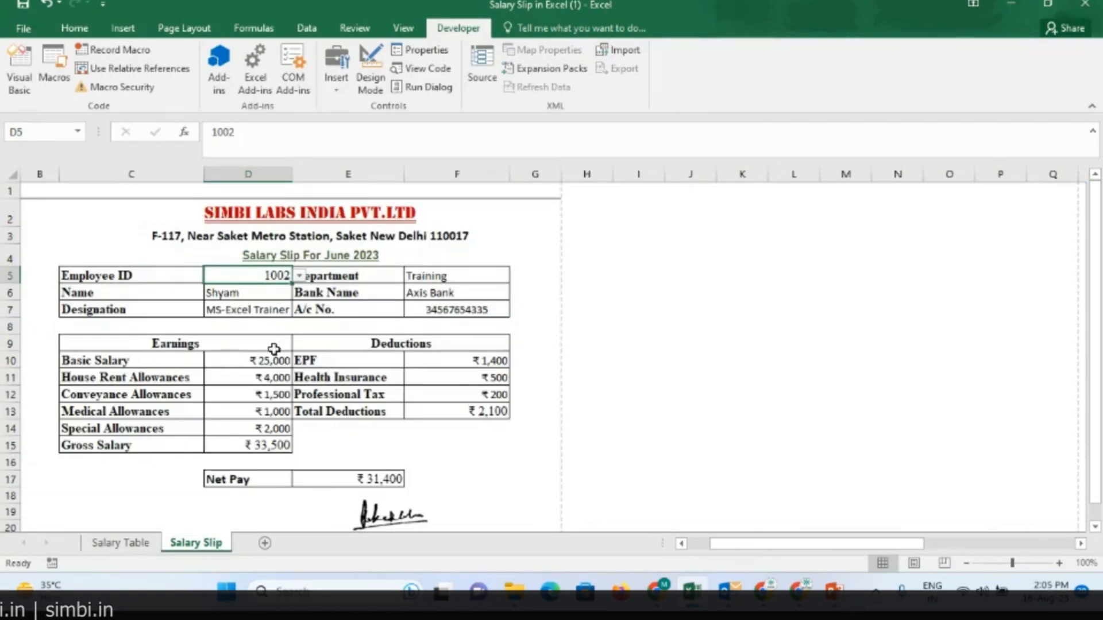
pyautogui.scroll(-2, 274, 353)
pyautogui.scroll(2, 273, 357)
pyautogui.click(135, 542)
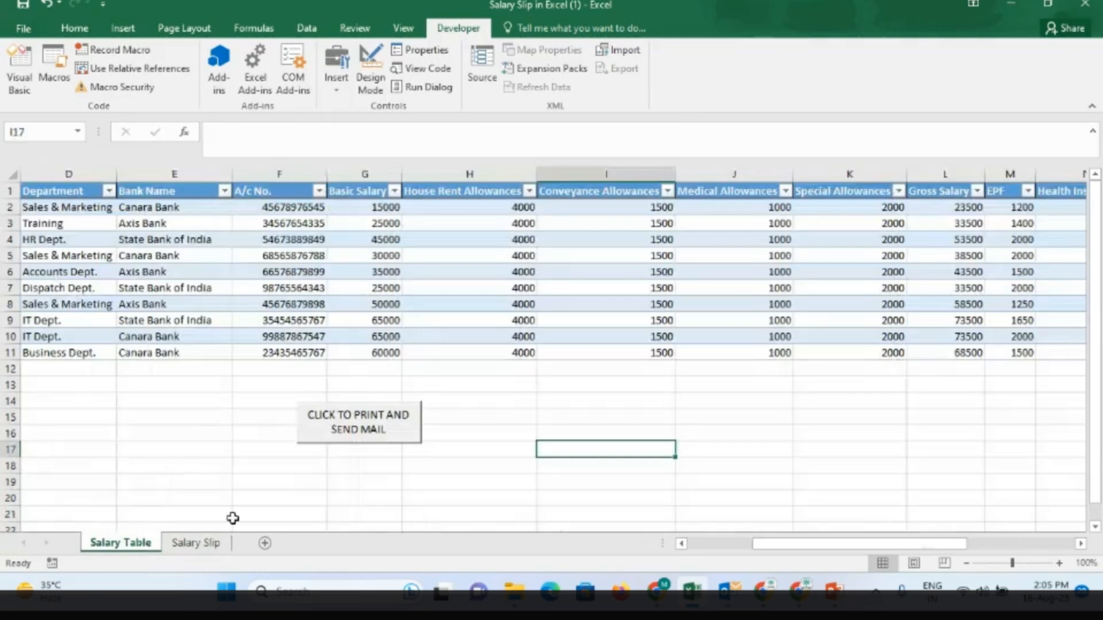
pyautogui.click(190, 544)
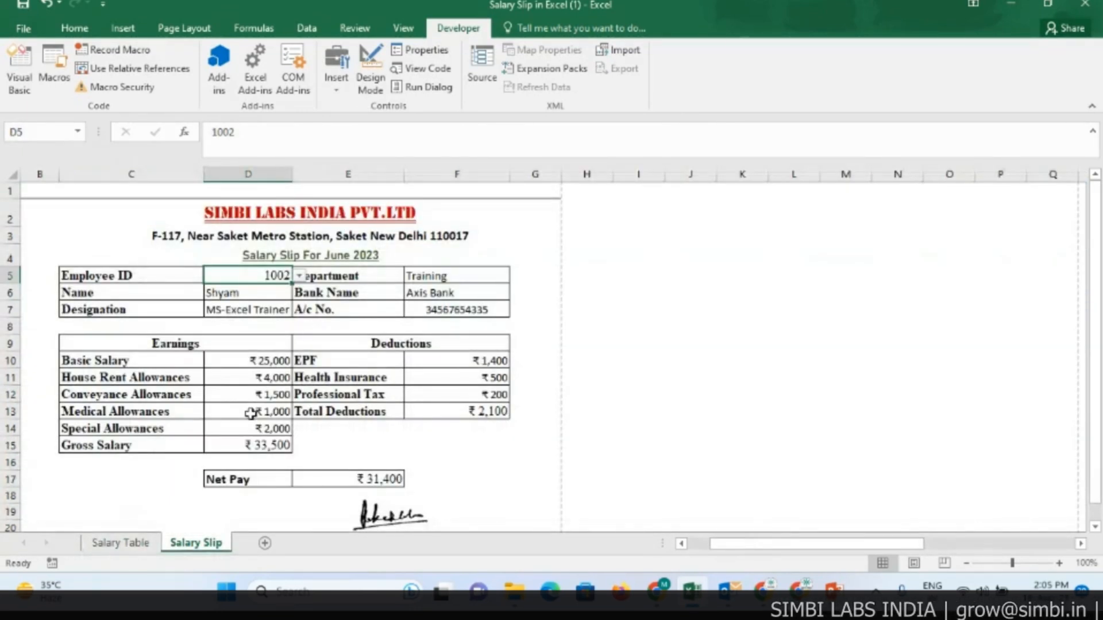
pyautogui.click(126, 546)
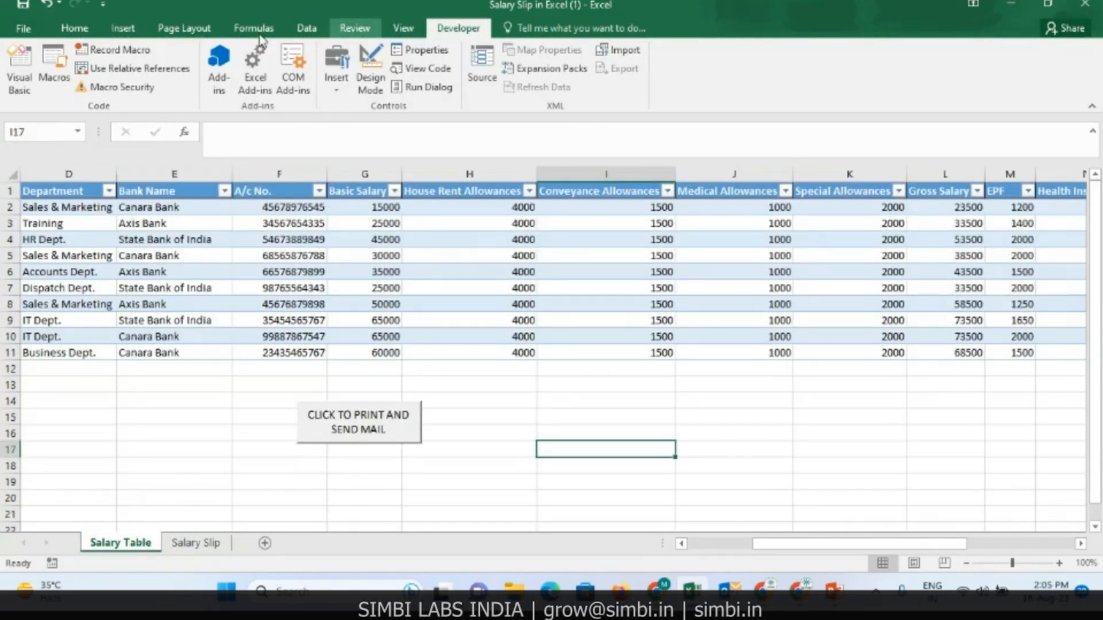
# - Review the CommandButton1_Click code that exports slips as PDF and emails them, and close the Visual Basic editor
pyautogui.click(26, 86)
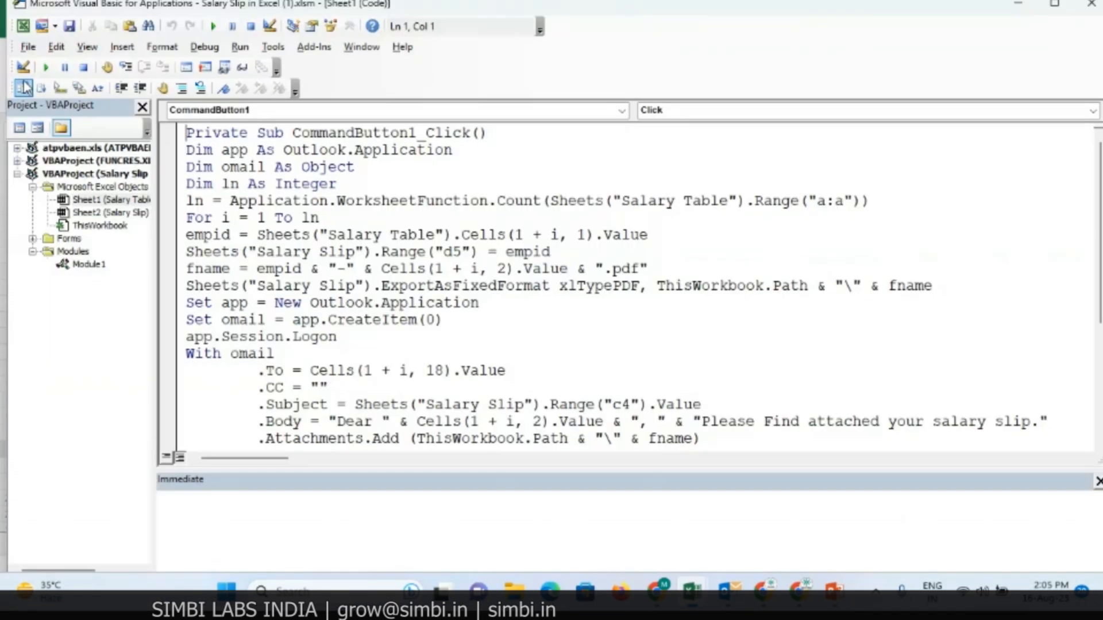
pyautogui.scroll(-2, 631, 287)
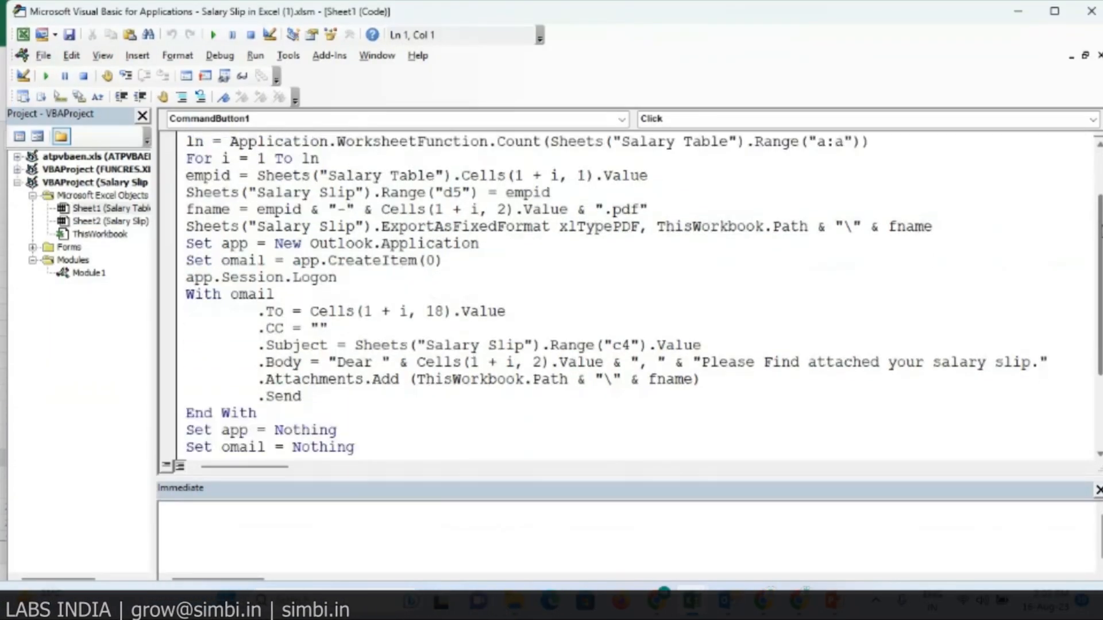
pyautogui.scroll(-3, 632, 293)
pyautogui.scroll(4, 631, 293)
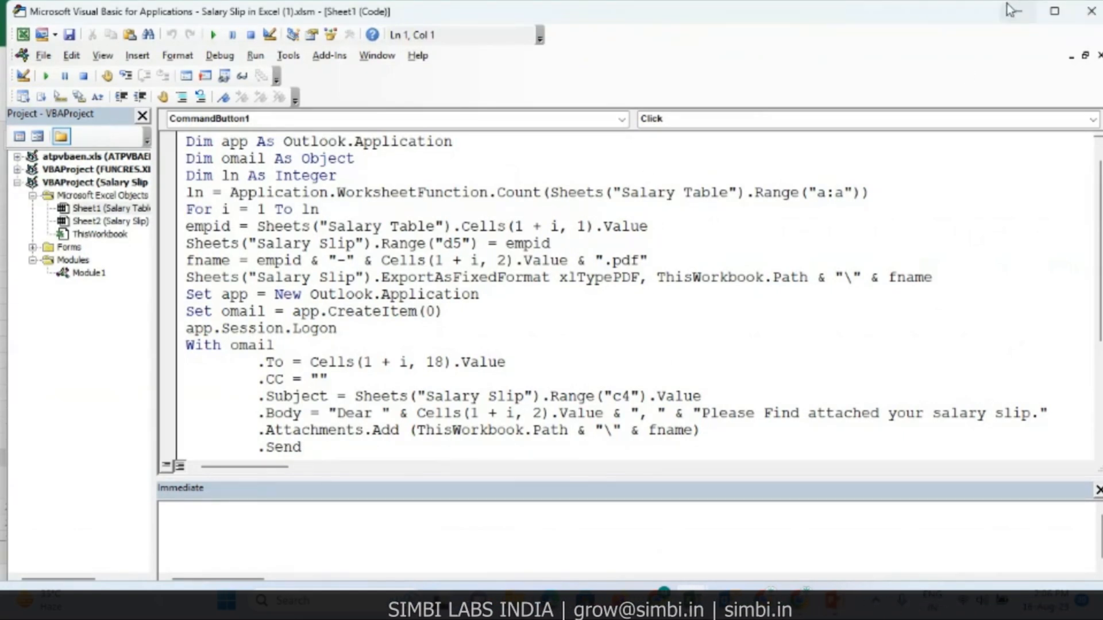
pyautogui.click(1093, 10)
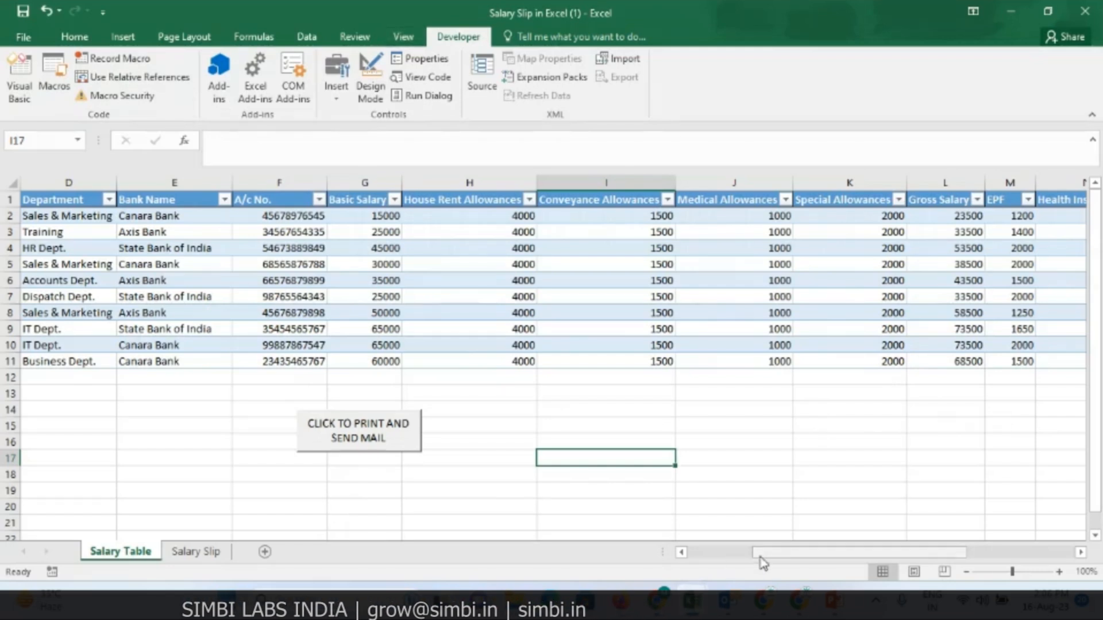
# - Return to the Salary Table's first columns, check the Downloads folder in File Explorer for existing files, and minimise the folder window
pyautogui.moveTo(761, 553); pyautogui.dragTo(689, 569)
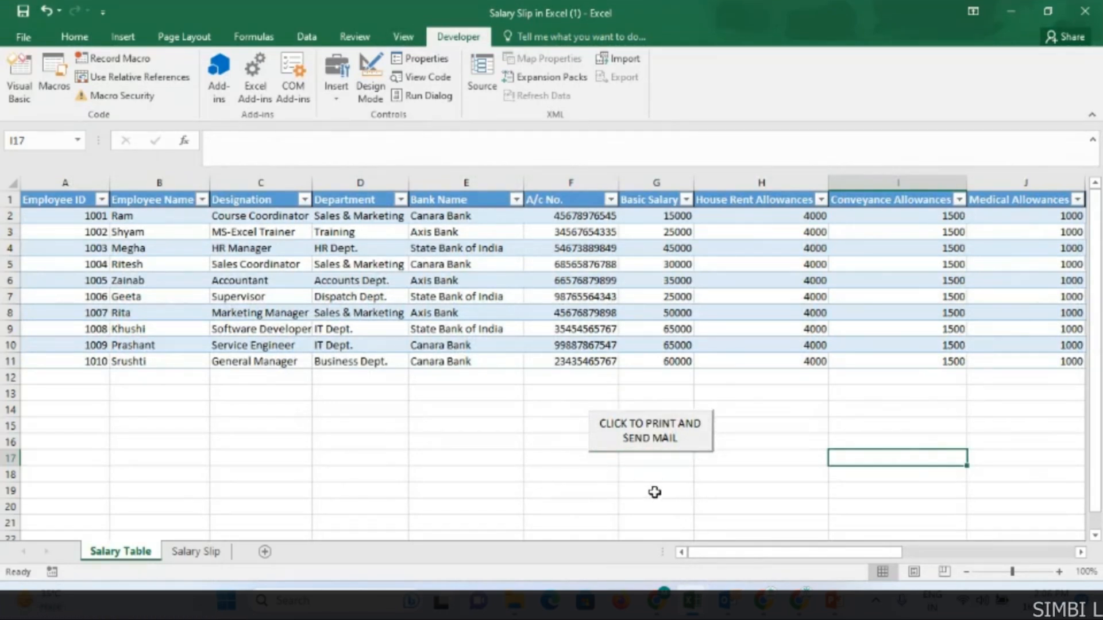
pyautogui.hscroll(3, 745, 308)
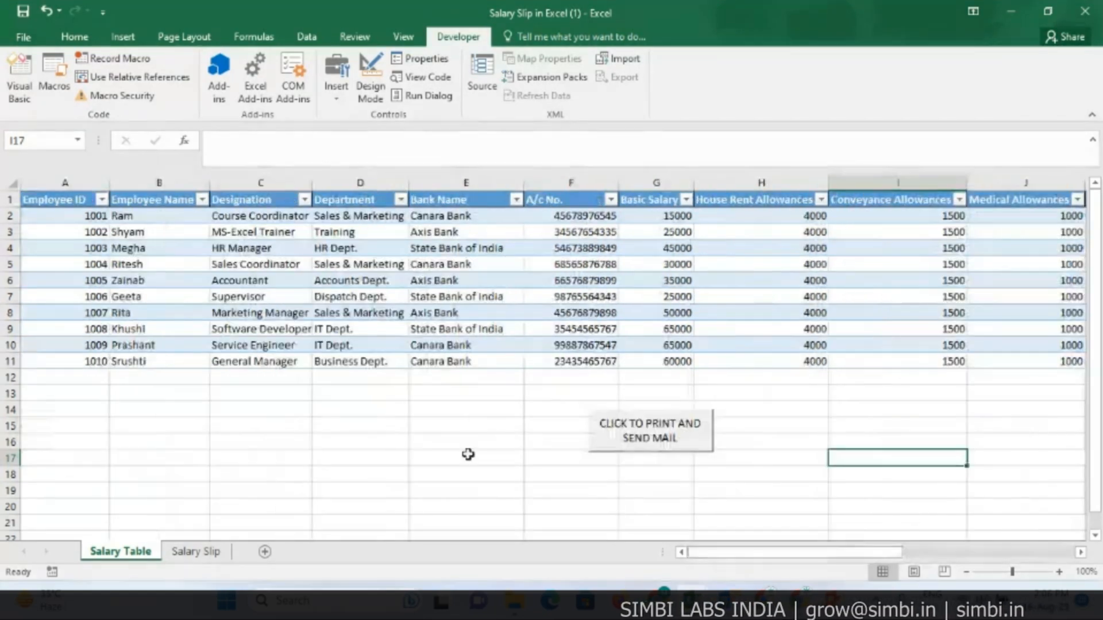
pyautogui.hscroll(-3, 745, 307)
pyautogui.press('super+e')
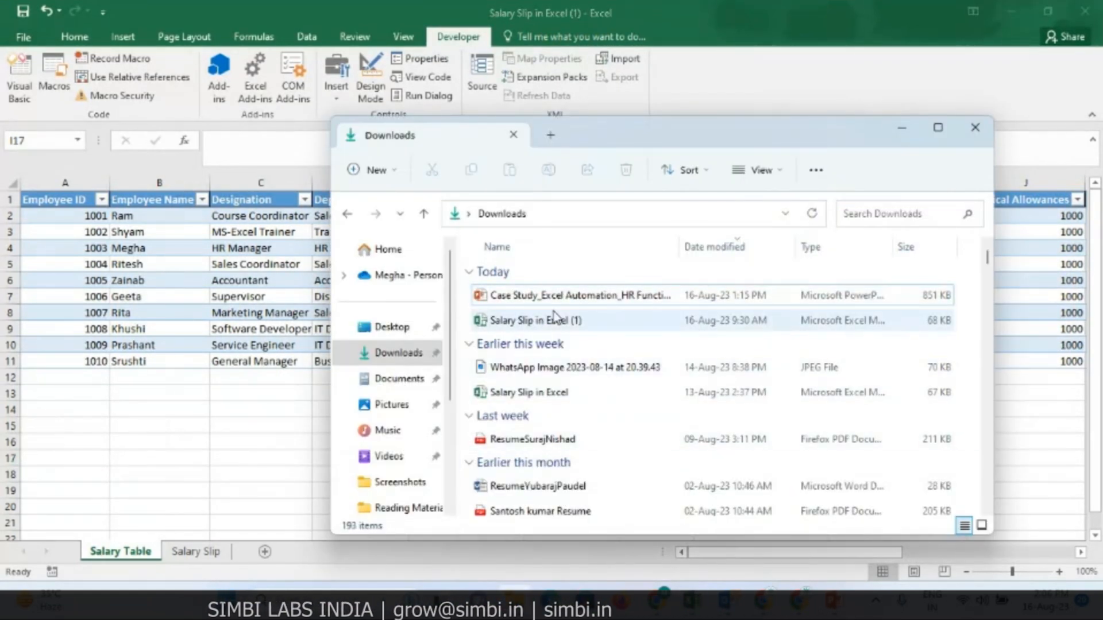
pyautogui.click(900, 128)
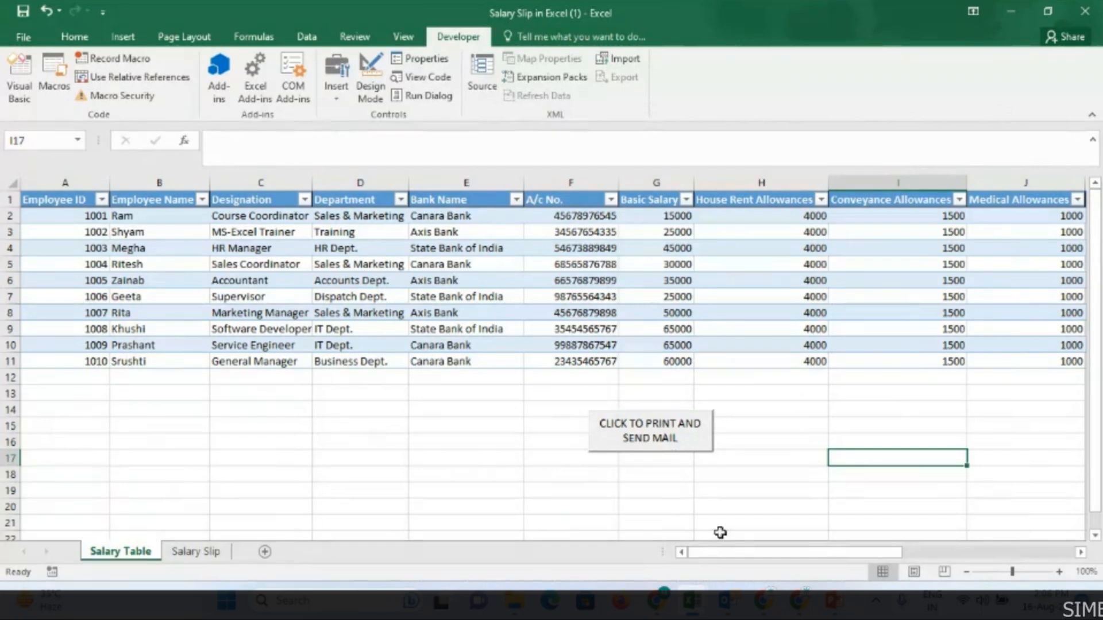
# - Run the print-and-send-mail macro on the Salary Table and dismiss its confirmation message
pyautogui.click(634, 433)
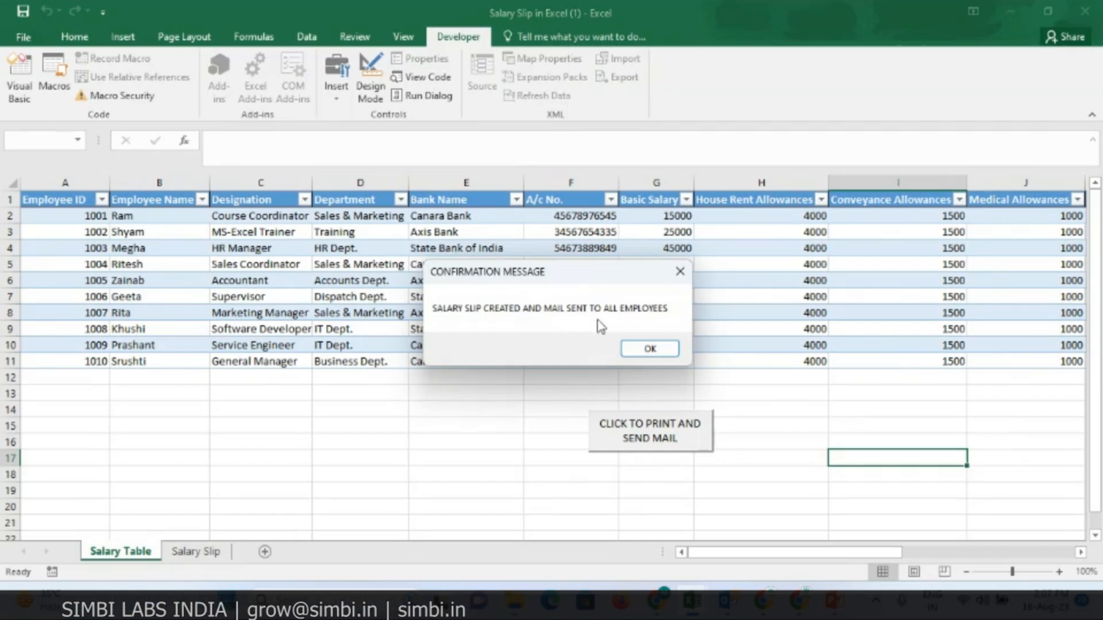
pyautogui.click(651, 350)
# - Switch to Outlook and look through the Sent Items folder for the Salary Slip For June 2023 emails
pyautogui.moveTo(724, 603)
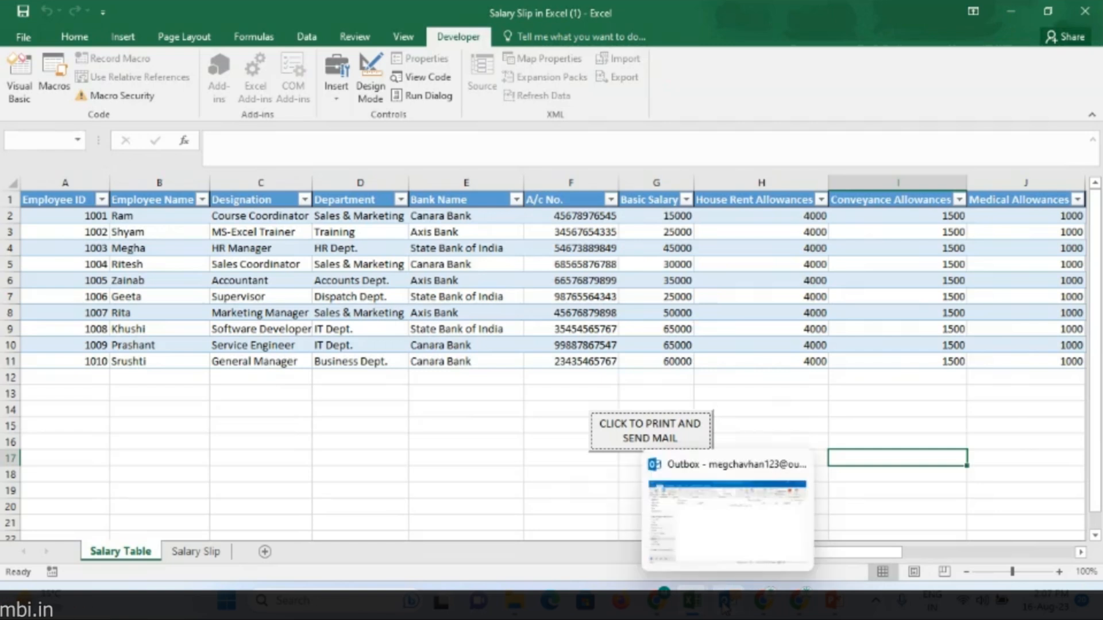
pyautogui.click(719, 512)
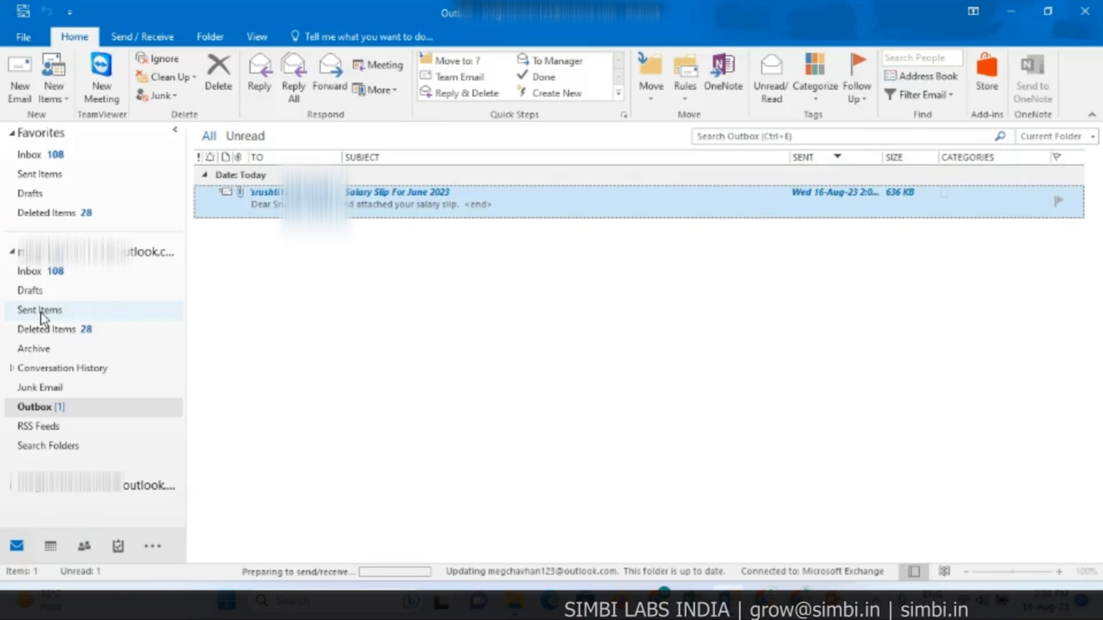
pyautogui.click(40, 311)
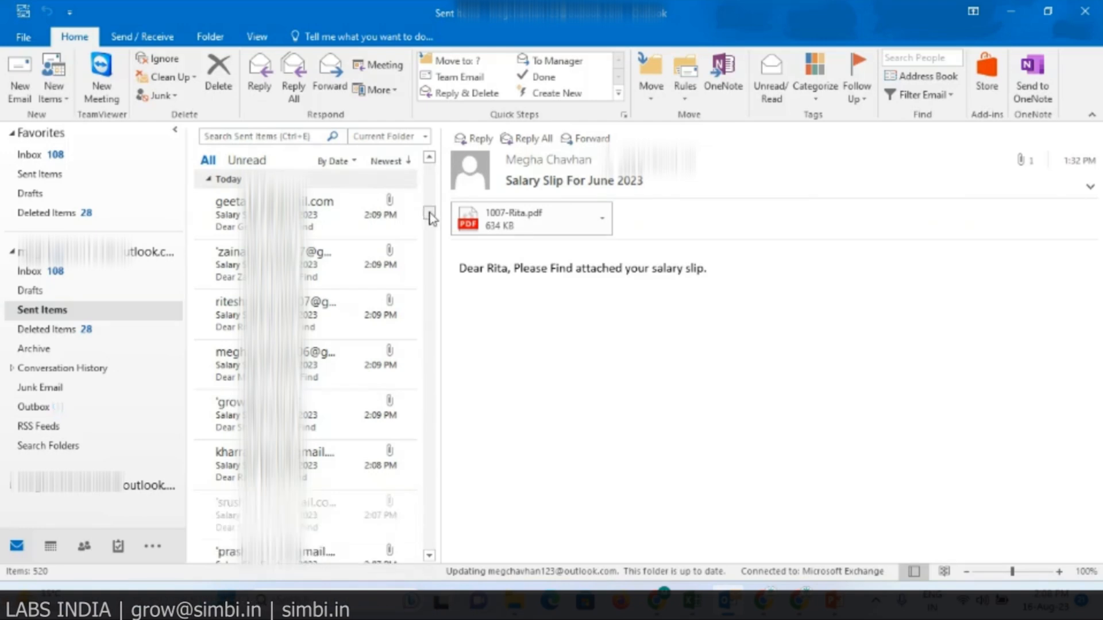
pyautogui.moveTo(432, 182); pyautogui.dragTo(430, 215)
pyautogui.scroll(-5, 279, 244)
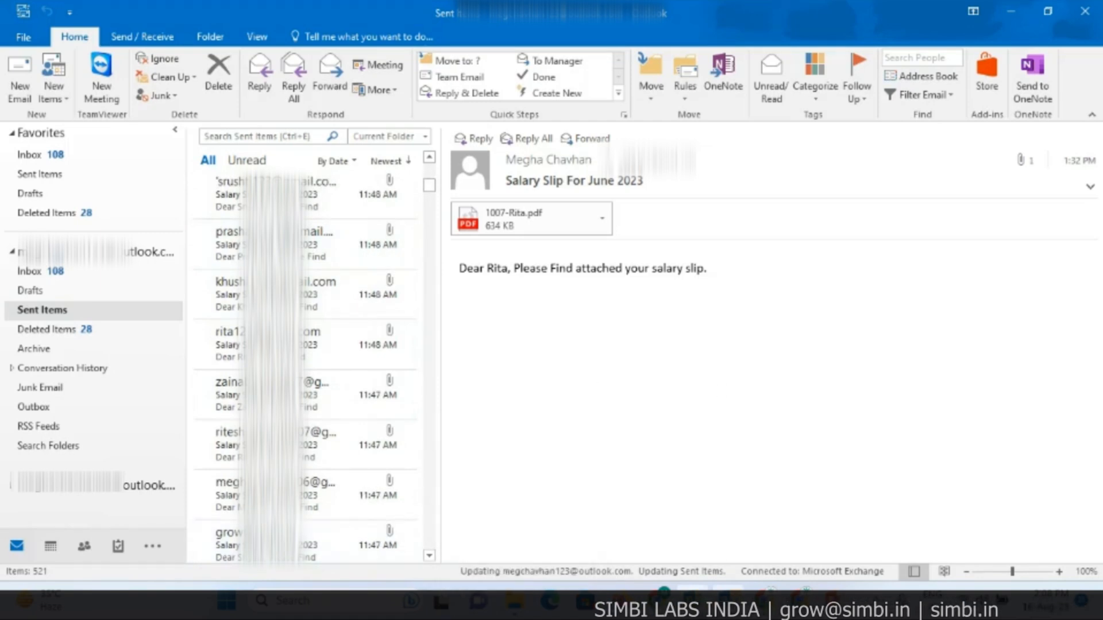
# - Switch to Gmail in Chrome, view the newest Salary Slip For June 2023 email with its PDF attachment, and return to the inbox
pyautogui.moveTo(692, 600)
pyautogui.click(636, 519)
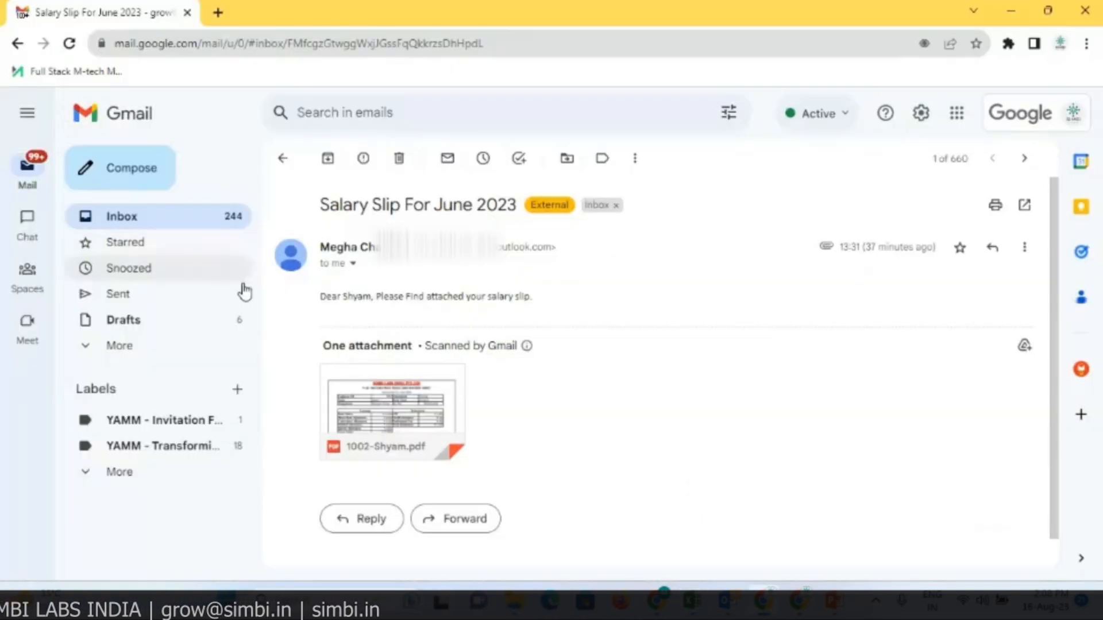
pyautogui.click(18, 45)
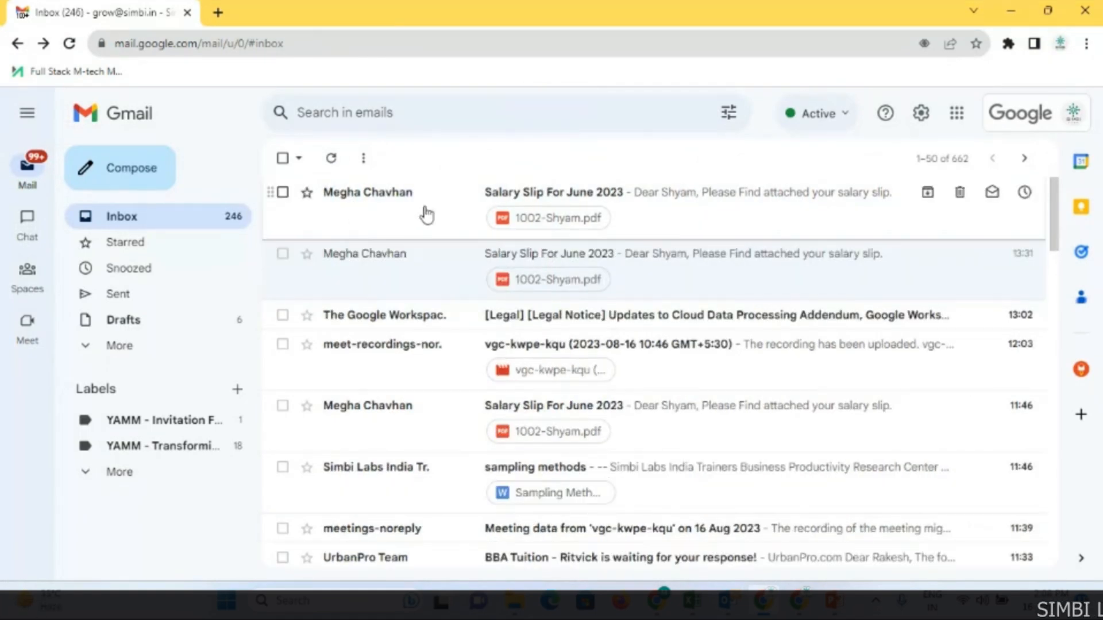
pyautogui.click(426, 216)
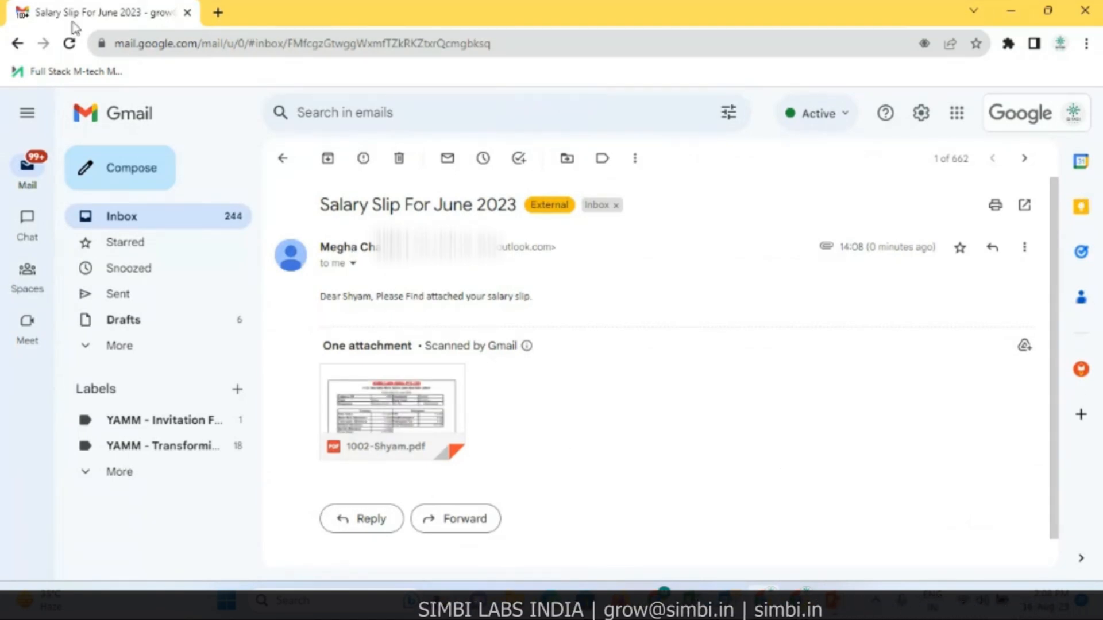
pyautogui.click(19, 44)
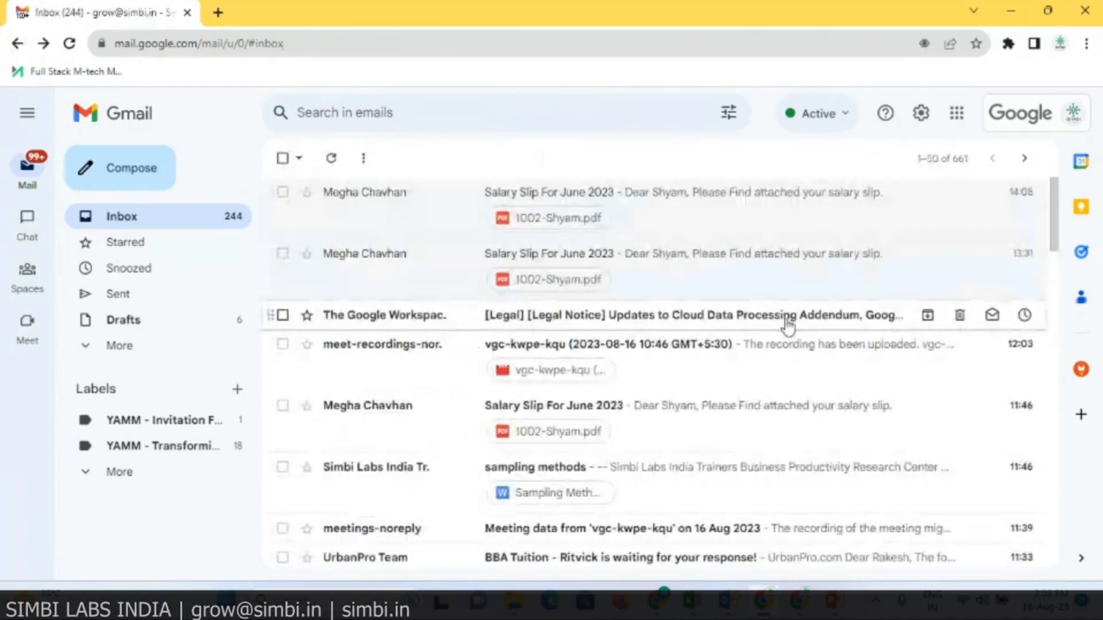
# - Switch back to the Excel workbook and open the Downloads folder in File Explorer to check the generated salary slip PDFs
pyautogui.moveTo(689, 602)
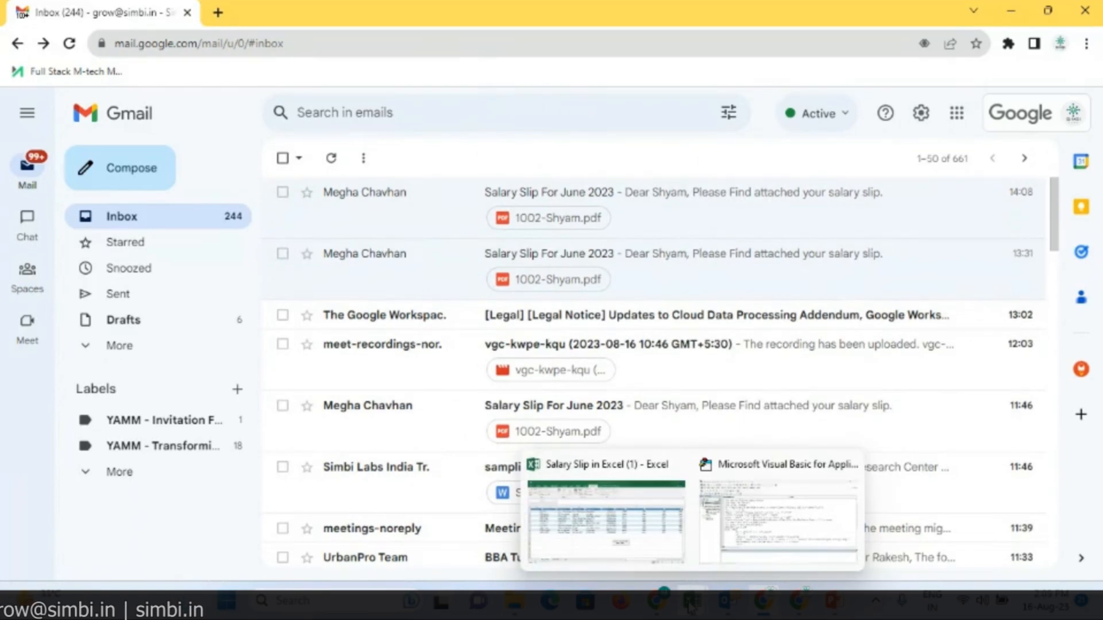
pyautogui.click(575, 555)
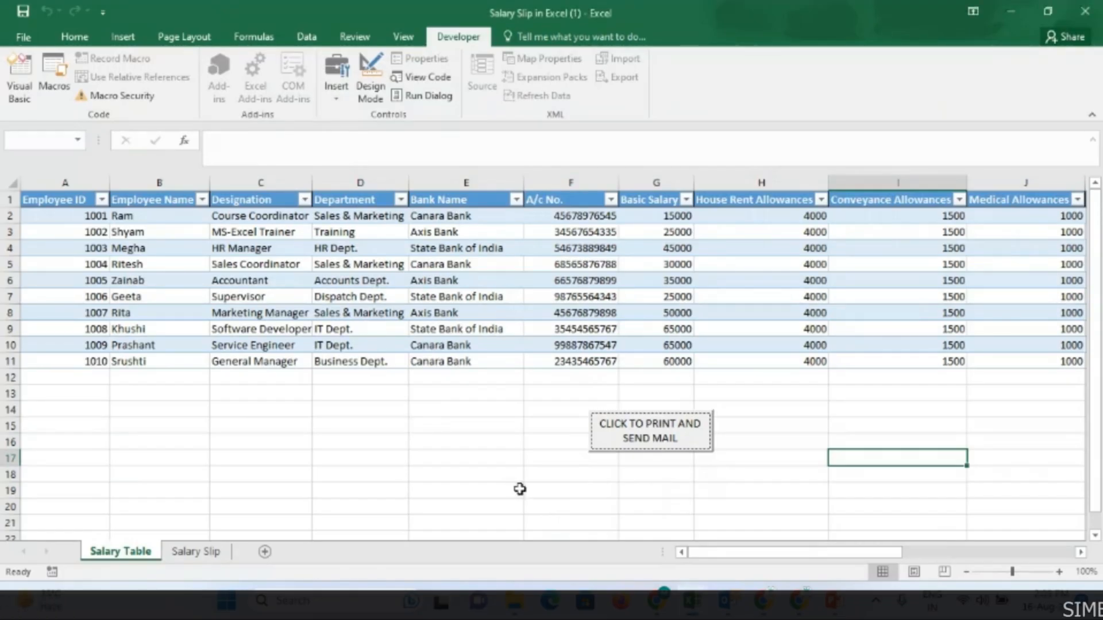
pyautogui.moveTo(514, 602)
pyautogui.click(513, 557)
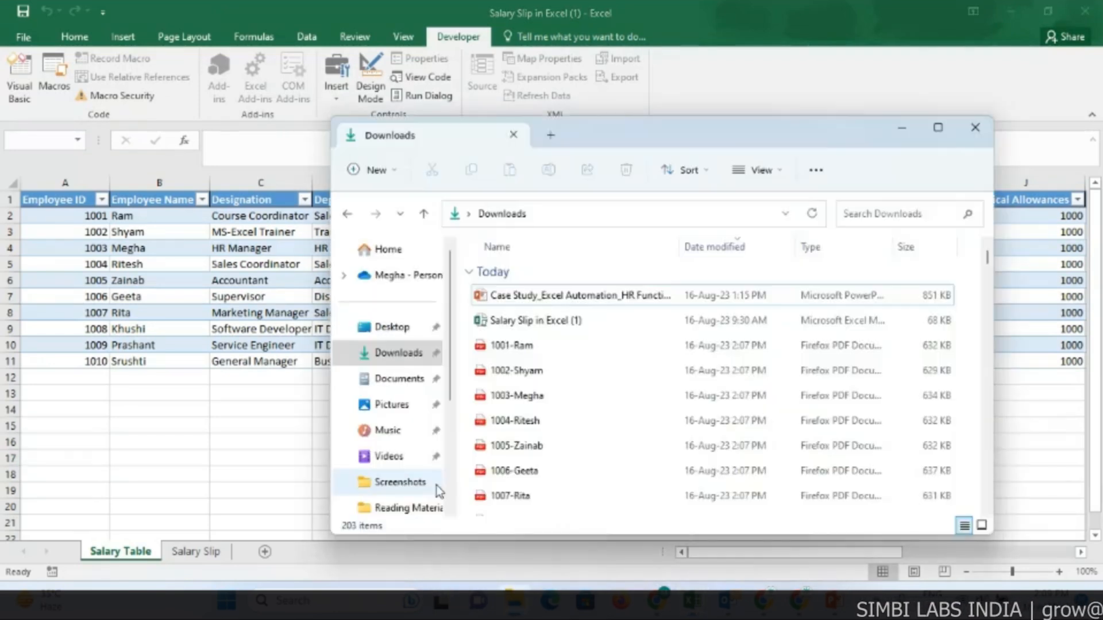
# - Open the first employee's salary slip PDF from the Downloads folder, review its earnings, deductions and net pay, and close it
pyautogui.click(517, 347)
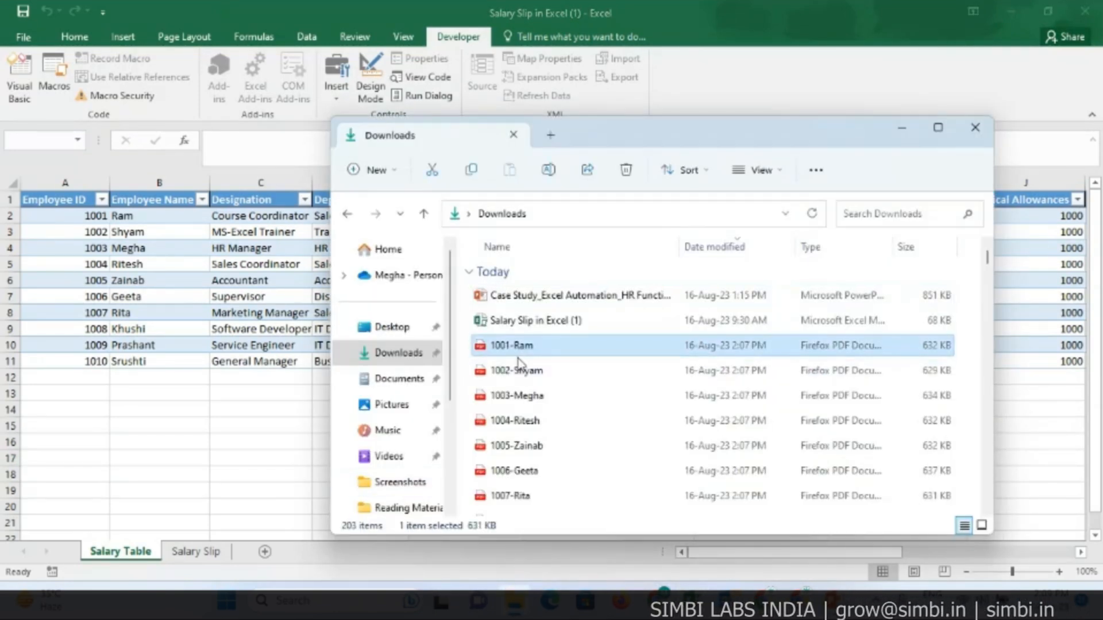
pyautogui.doubleClick(520, 345)
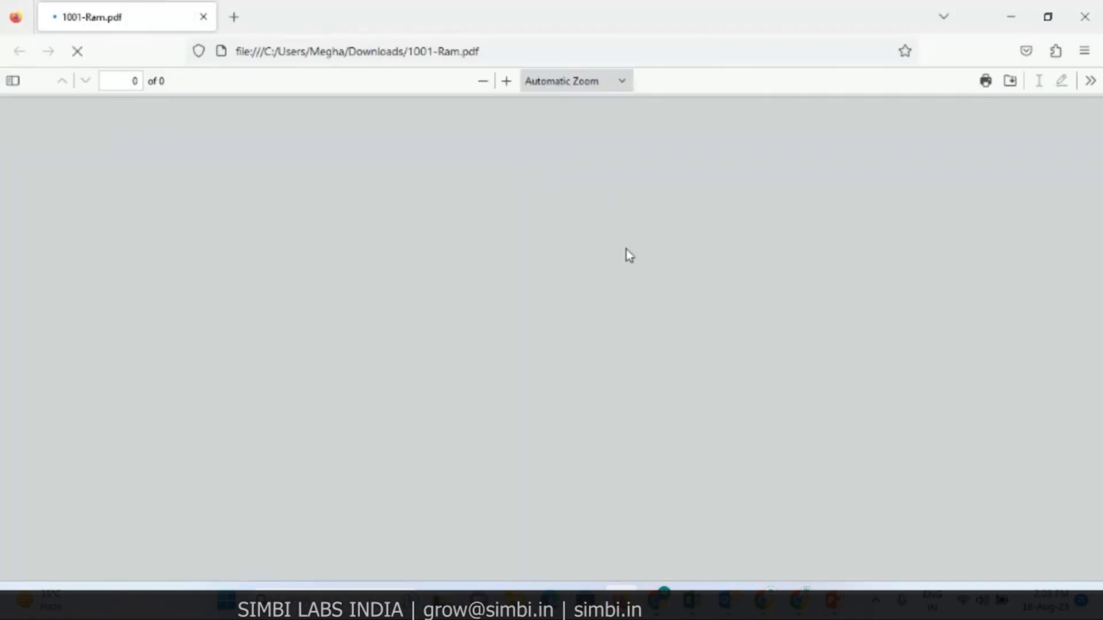
pyautogui.scroll(-3, 546, 391)
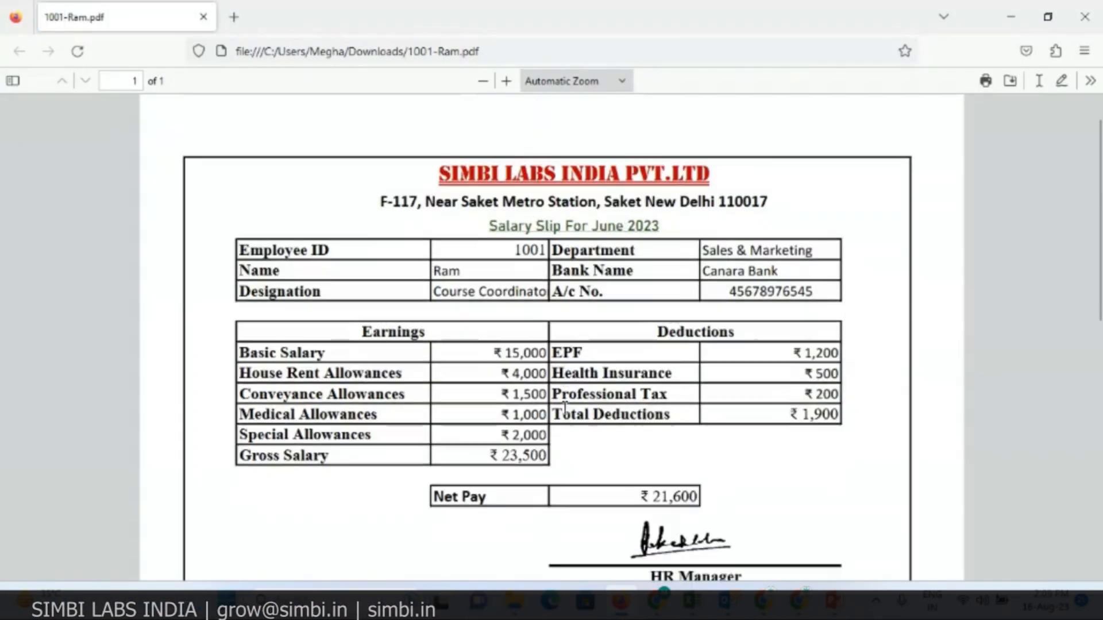
pyautogui.scroll(3, 567, 405)
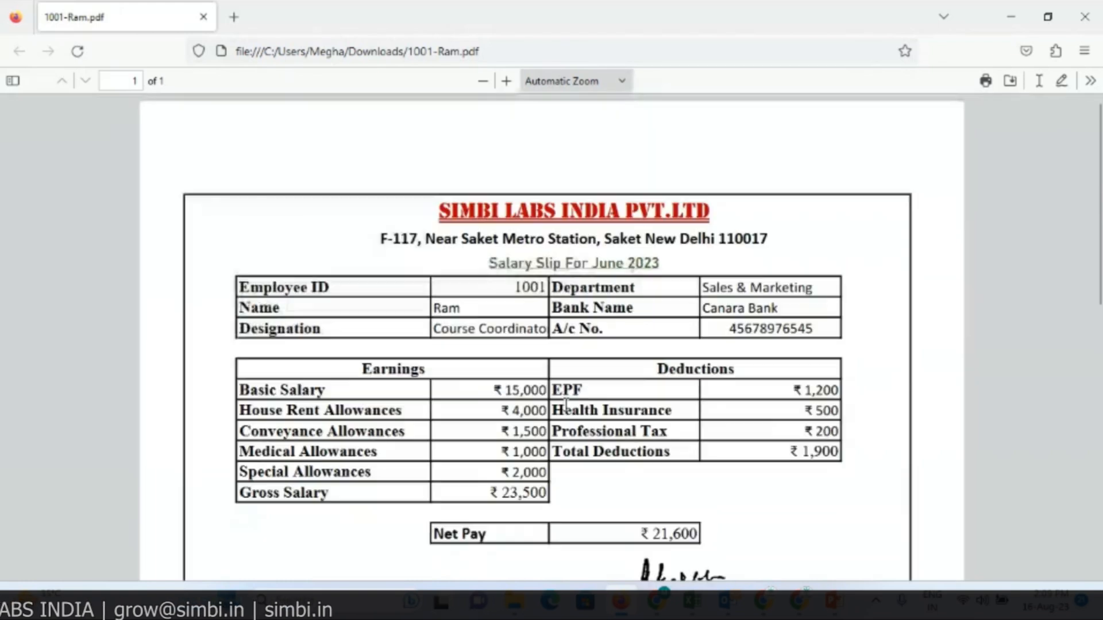
pyautogui.click(1086, 11)
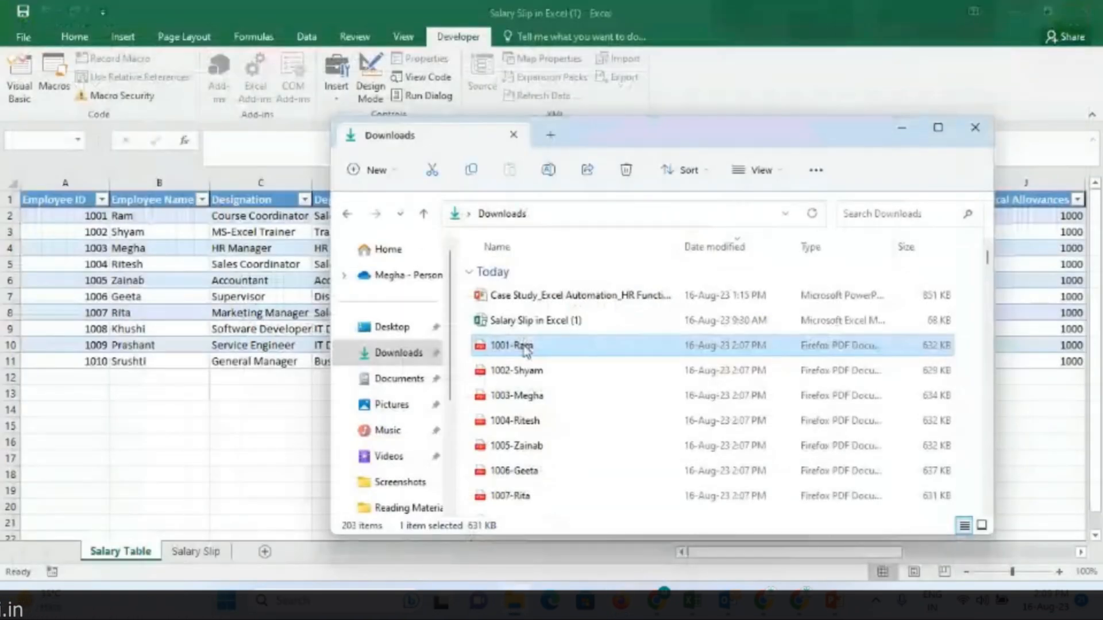
# - Look through the remaining salary slip PDFs in the Downloads folder and close File Explorer to return to the Salary Table
pyautogui.scroll(-3, 526, 350)
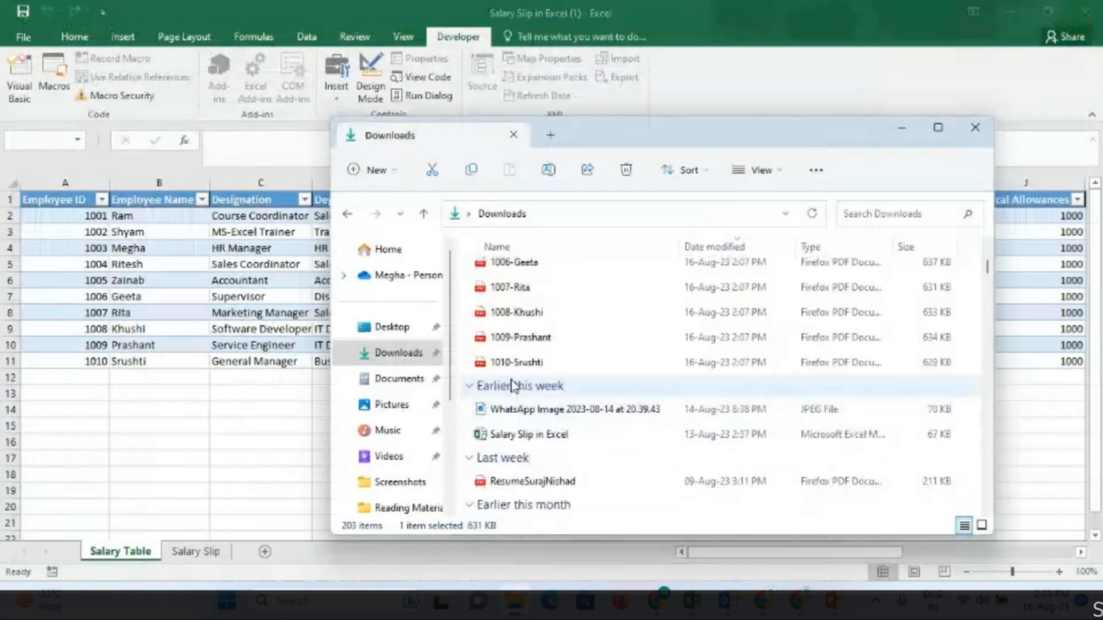
pyautogui.scroll(4, 514, 385)
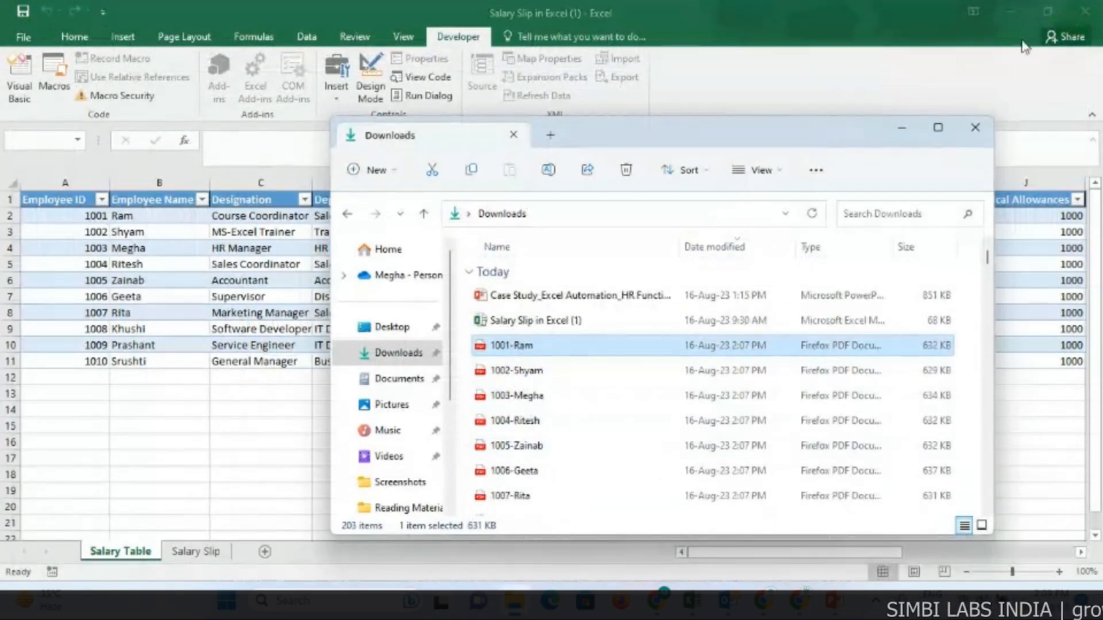
pyautogui.click(974, 127)
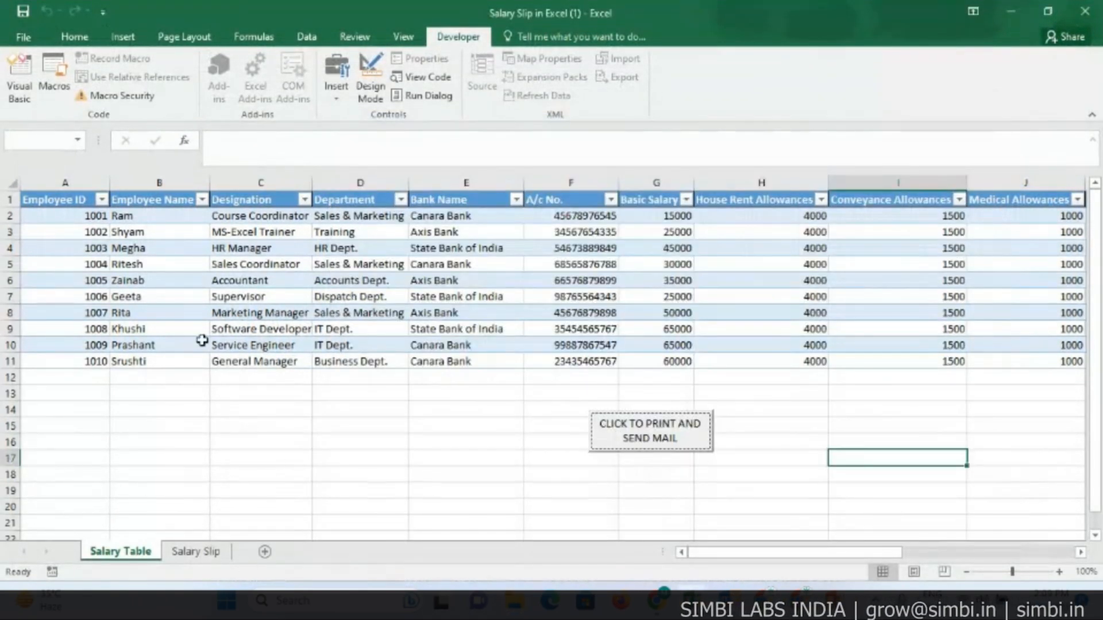